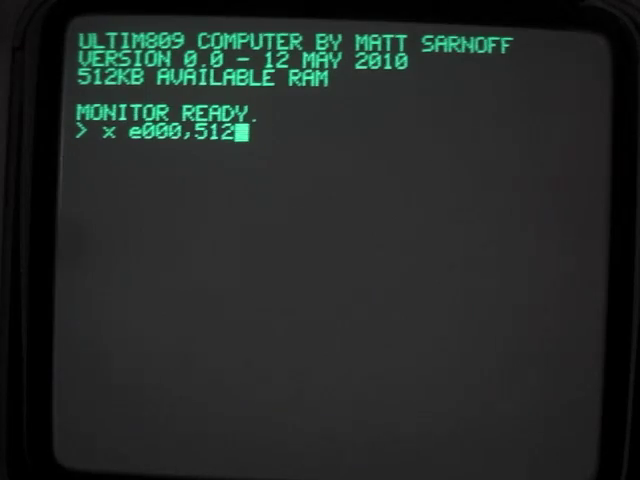
Dump memory from E000 in hex and ASCII, page through to E2B8, then quit back to the prompt.
key("Return")
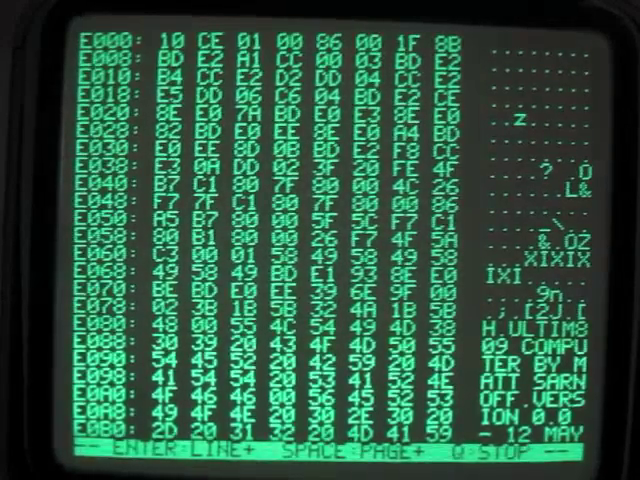
key("Return")
key("Return")
key("Return")
key("Return")
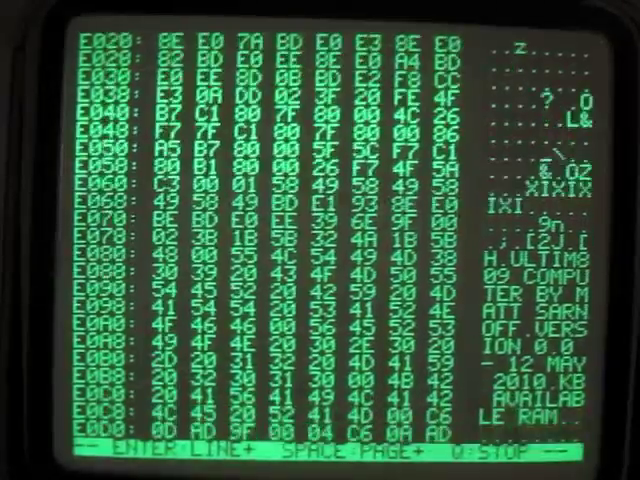
key("space")
key("space")
key("space")
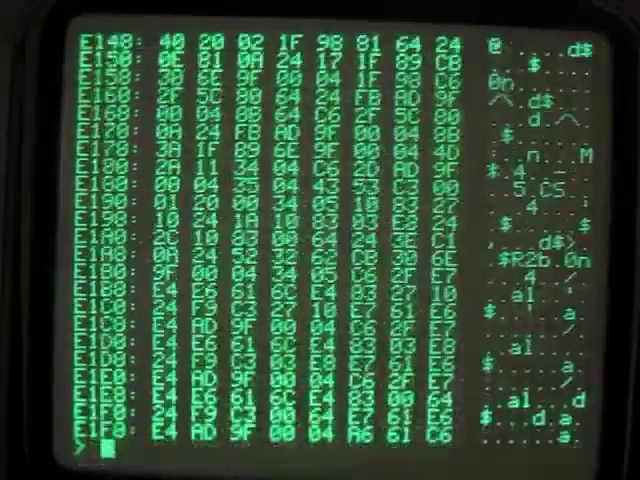
key("space")
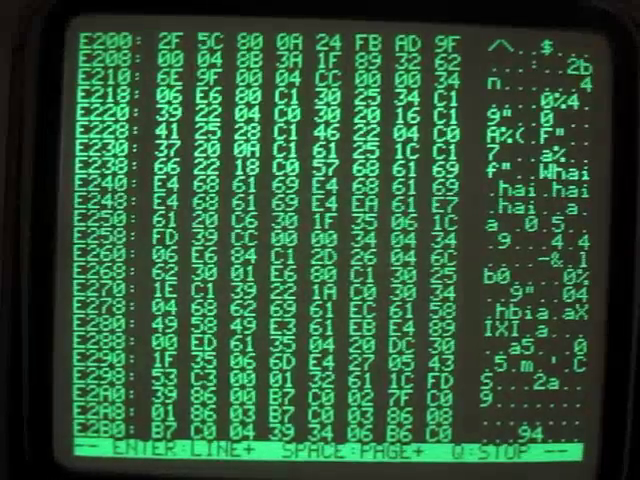
key("q")
type("d e000")
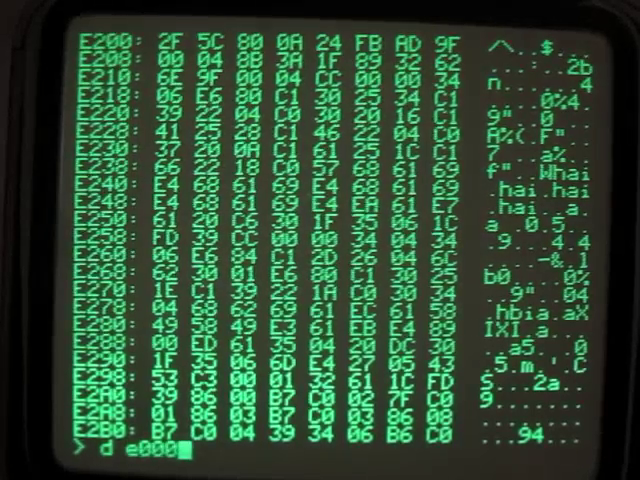
type(",512")
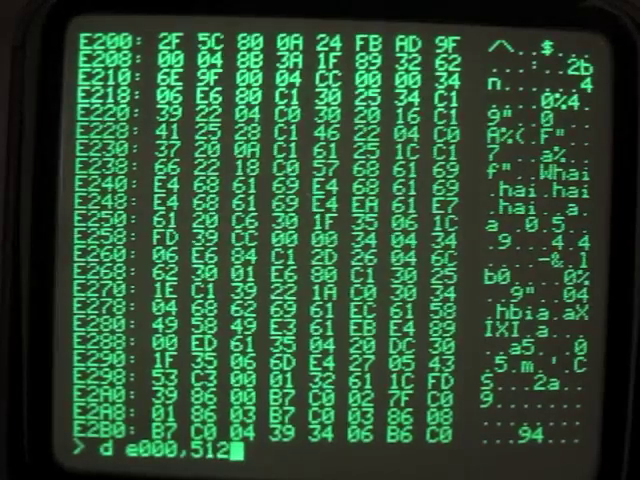
Run 'd e000,512' to disassemble from E000, page forward to E08A, then quit.
key("Return")
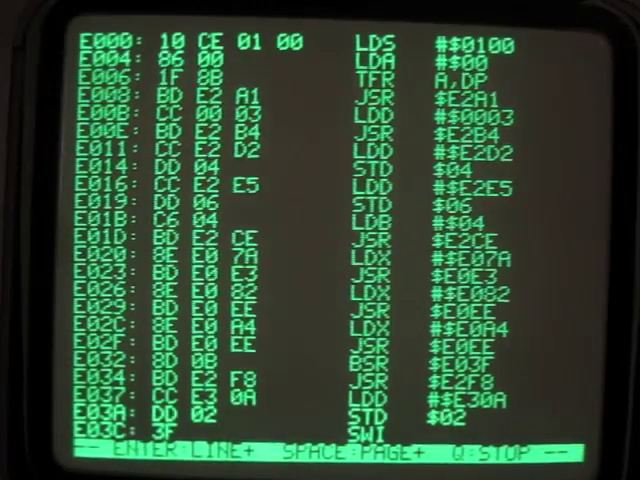
key("space")
key("space")
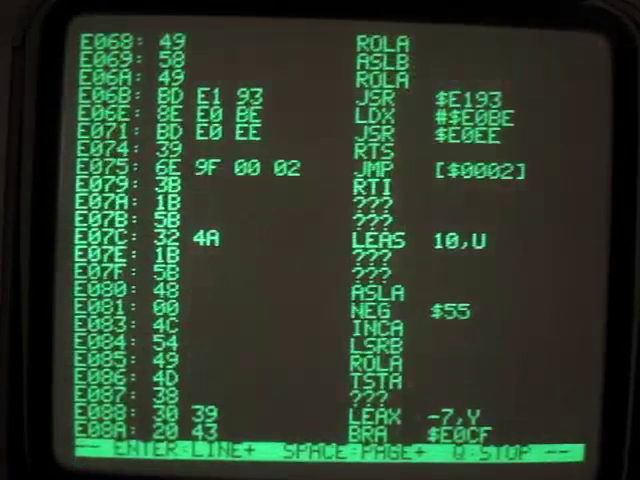
key("q")
type("w1")
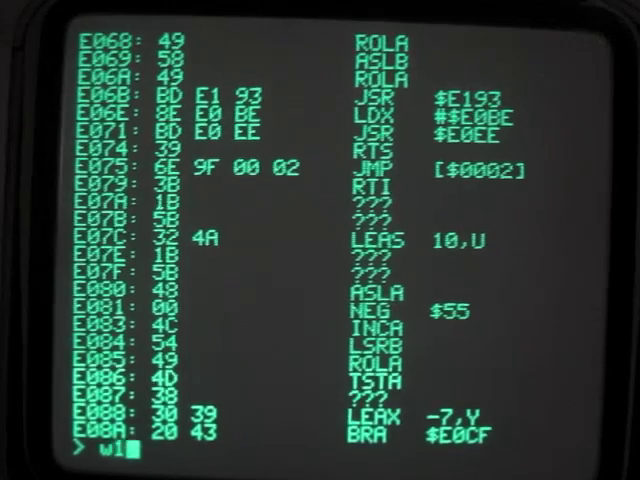
type("00")
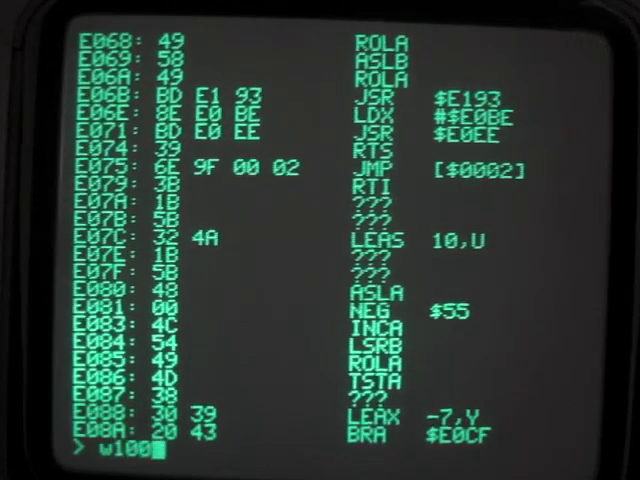
type("0")
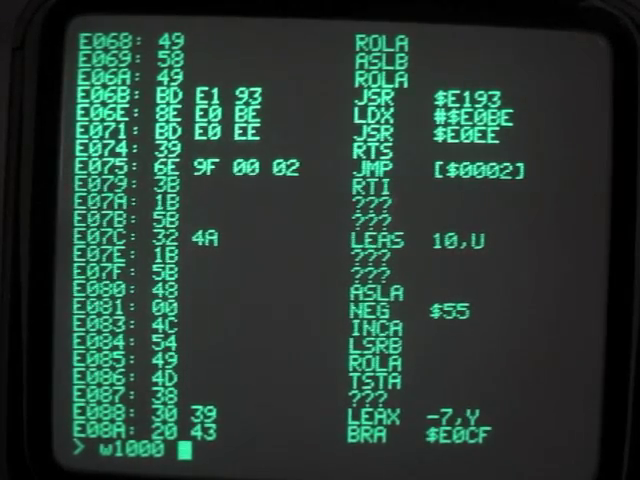
type(" 0a ")
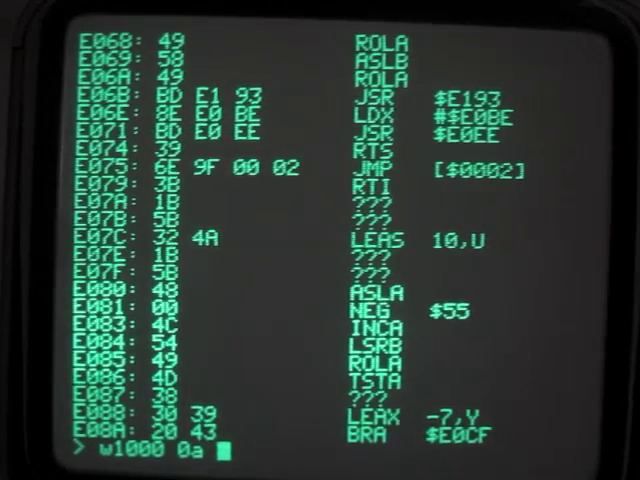
type("48 6")
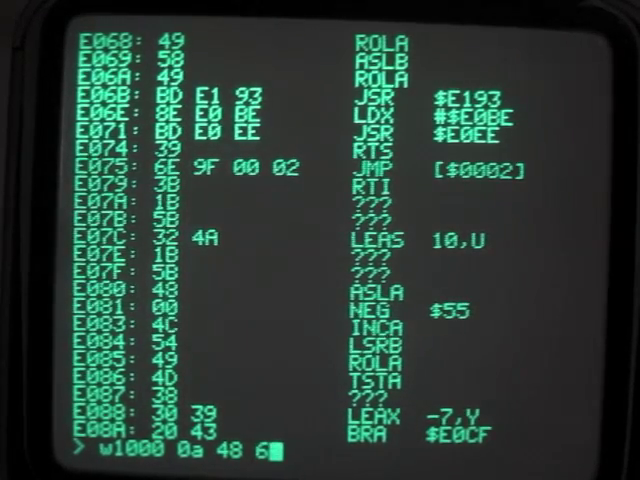
type("5 6c ")
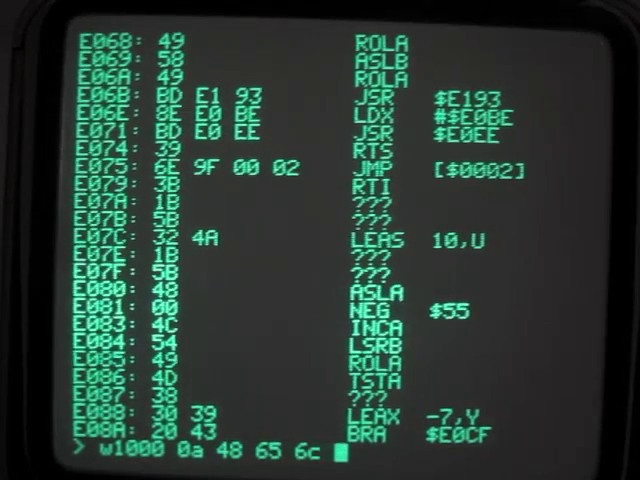
type("6c 6")
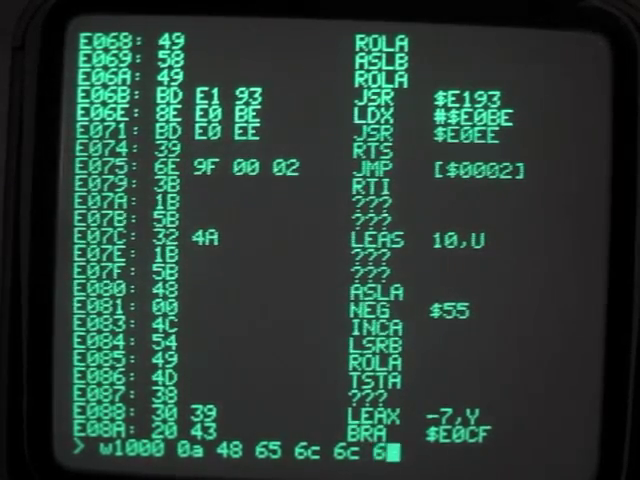
type("f 20")
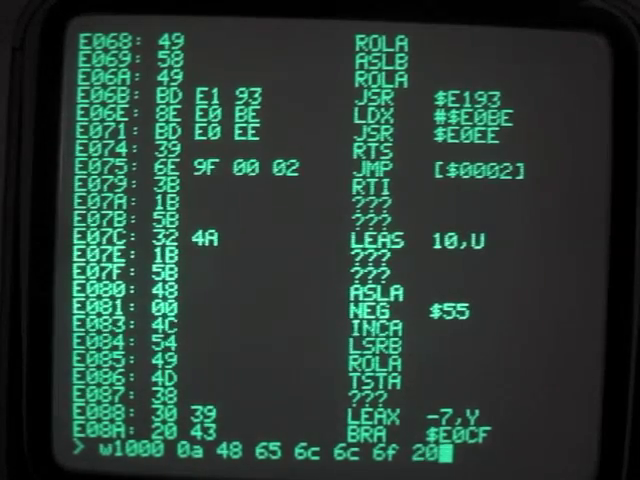
Write bytes 0A 48 65 6C 6C 6F 20 at 1000 and 57 6F 72 6C 64 21 00 after them.
key("Return")
type("w; 5")
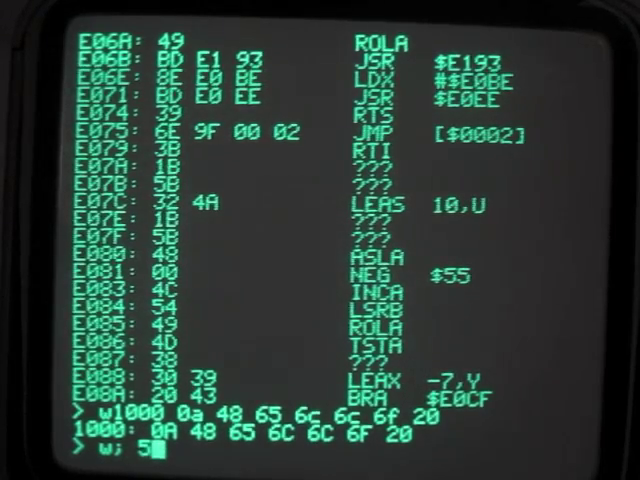
type("7 ")
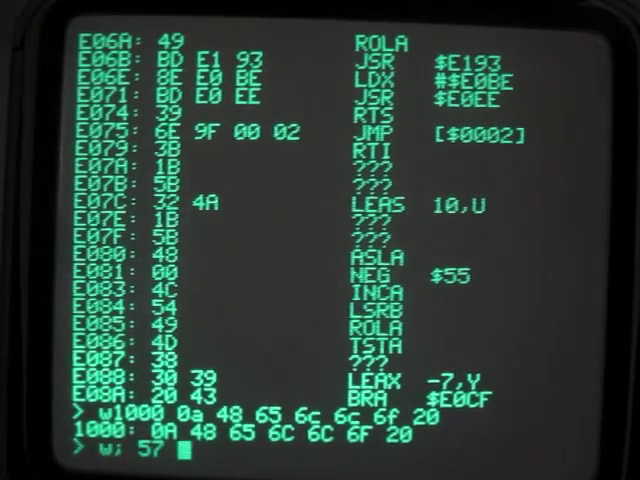
type("6f ")
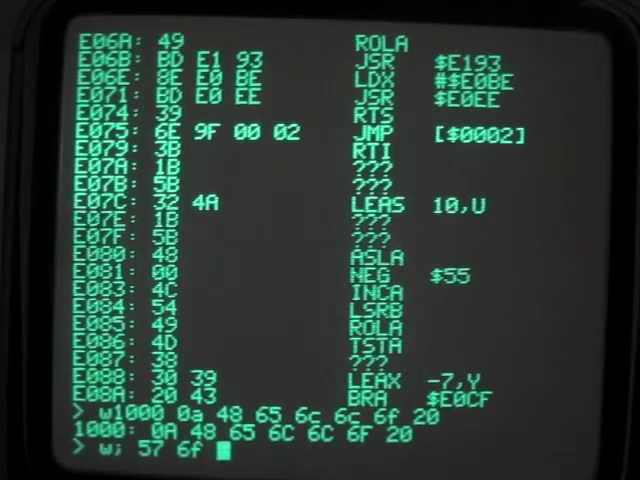
type("72 6c")
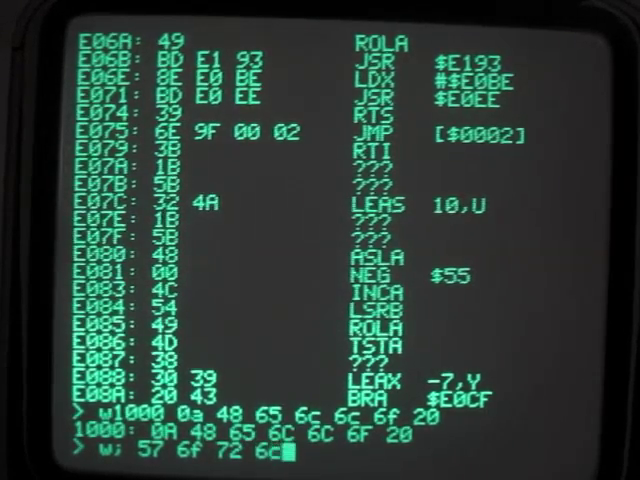
type(" 64 ")
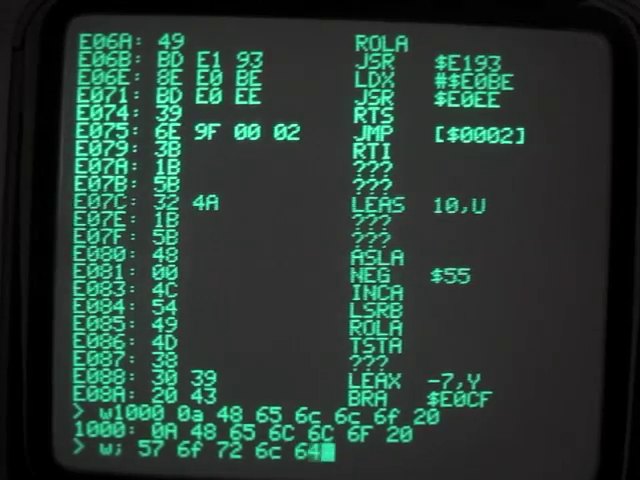
type("21")
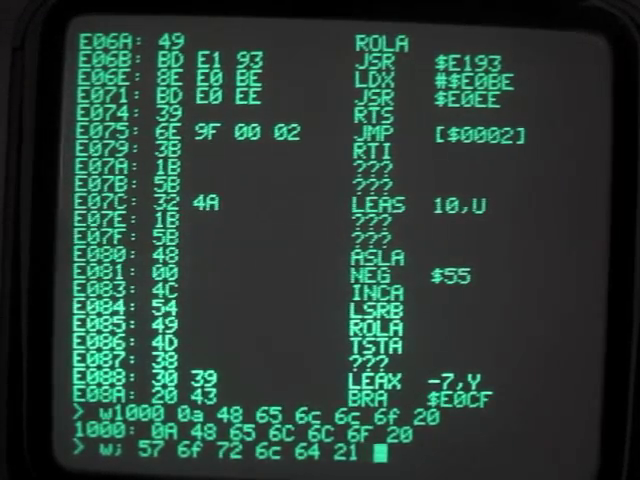
type(" 00")
key("Return")
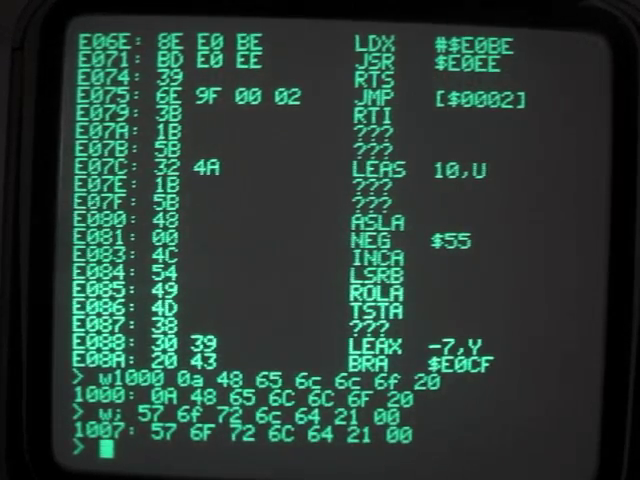
type("w1")
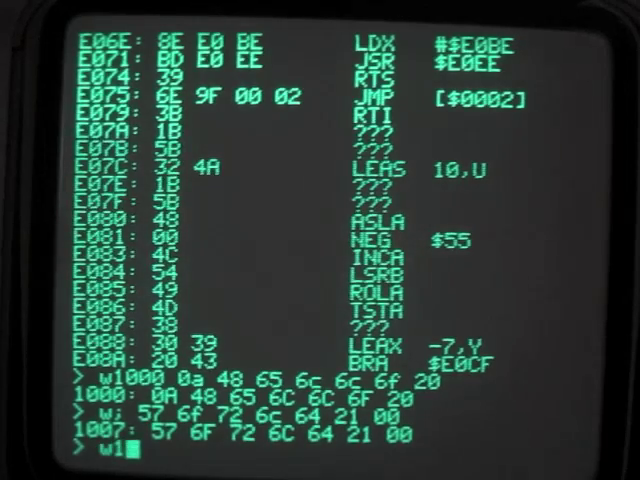
type("19")
key("BackSpace")
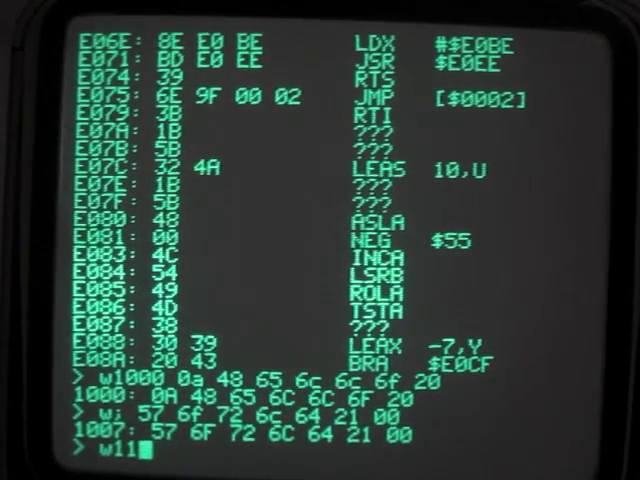
type("00 ")
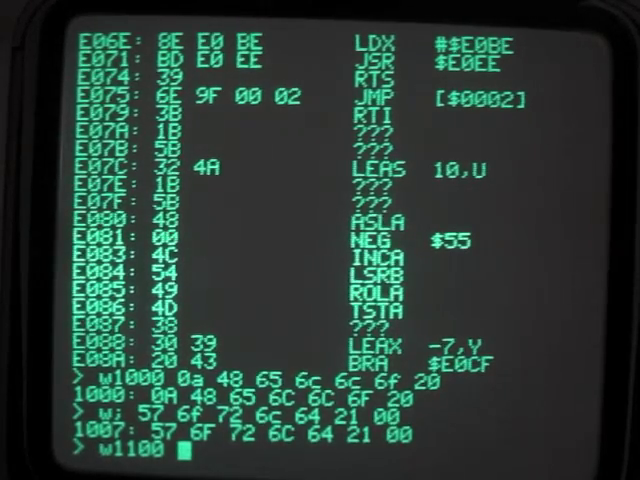
type("10 ce ")
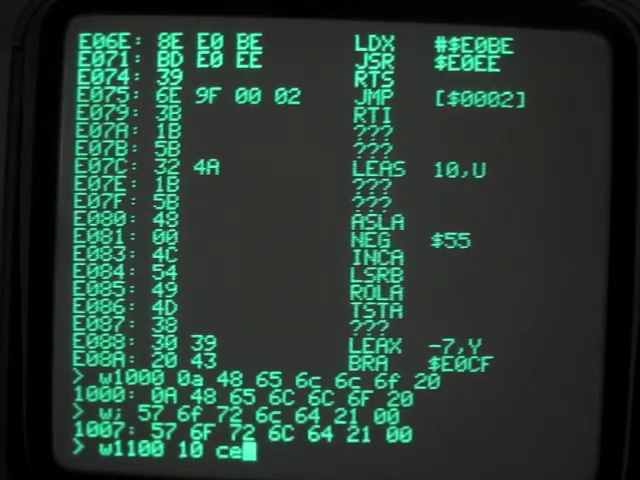
type("12 00")
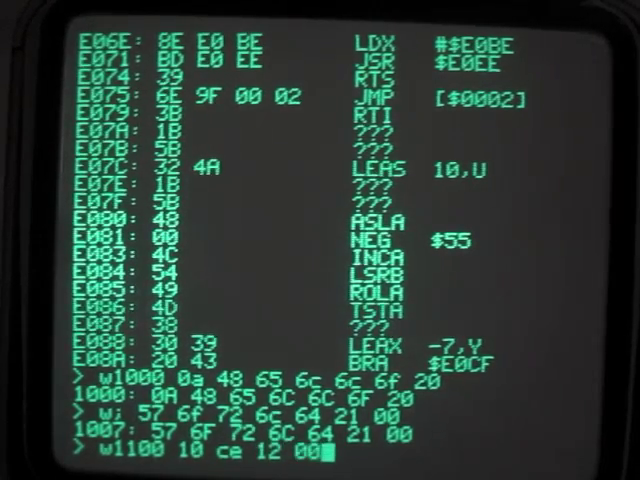
Write 10 CE 12 00, 8E 10 00, BD E0 EE and 3F into memory from 1100 to 110A.
key("Return")
type("w")
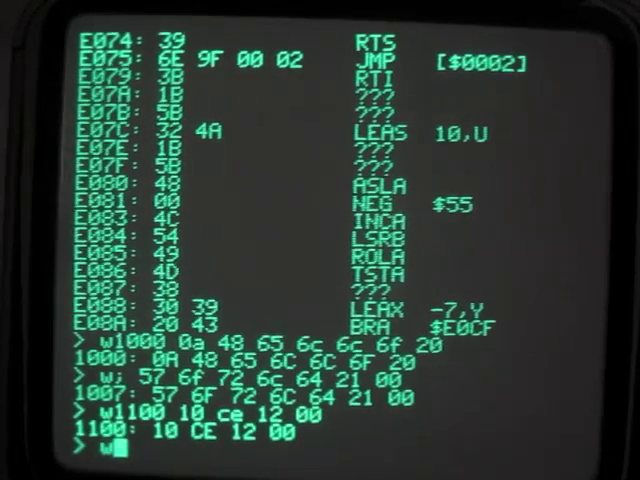
type("; ")
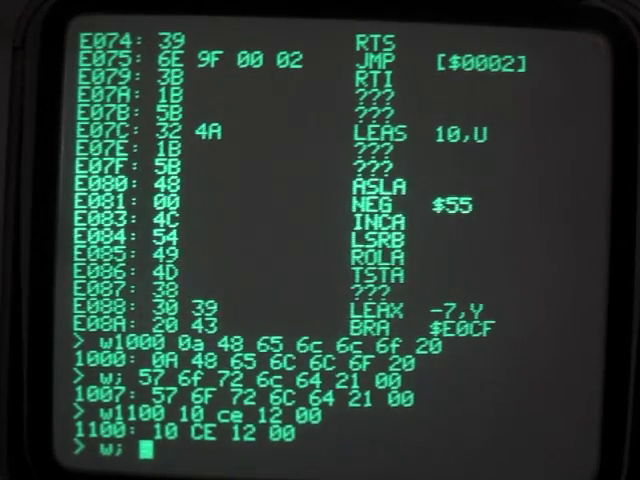
type("8e 10")
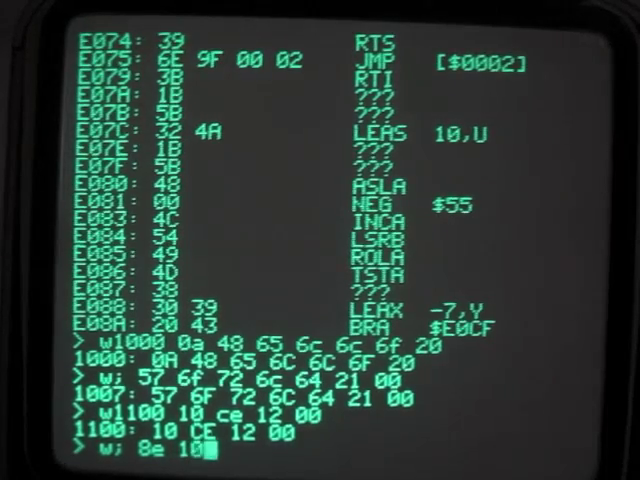
type(" 00")
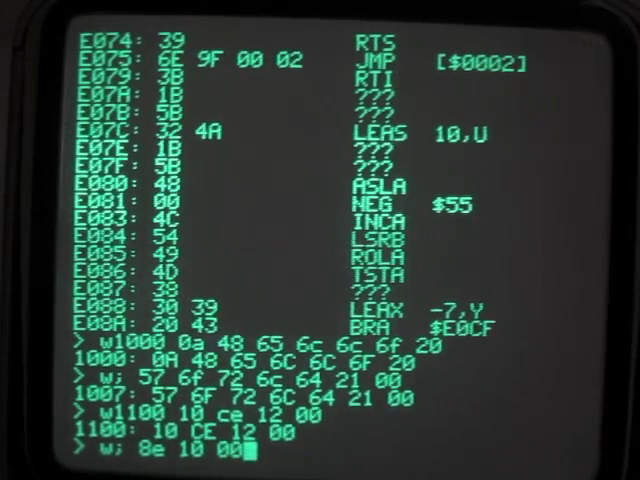
key("Return")
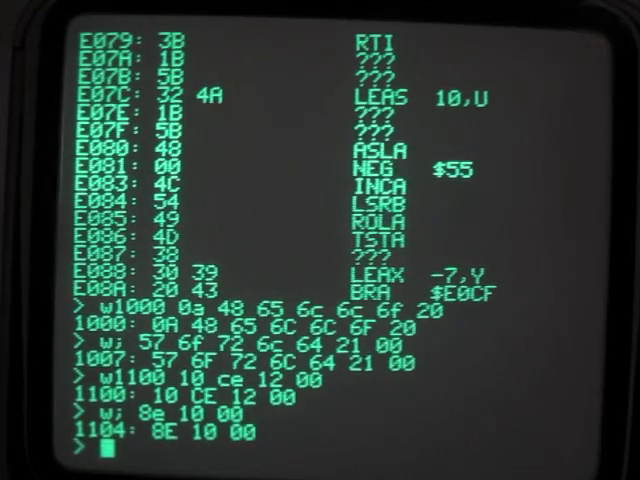
type("w; ")
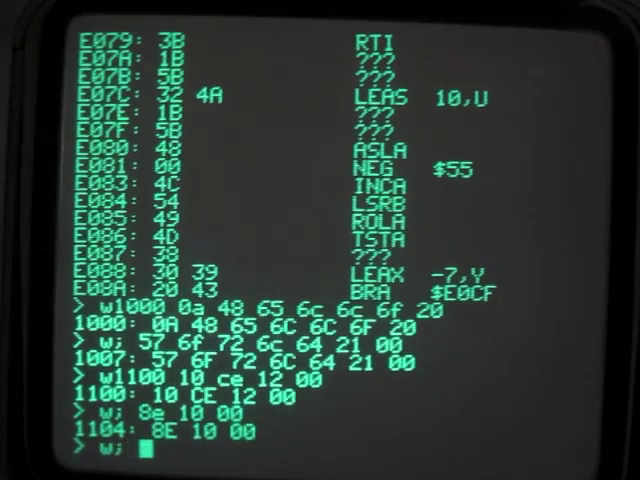
type("bd ")
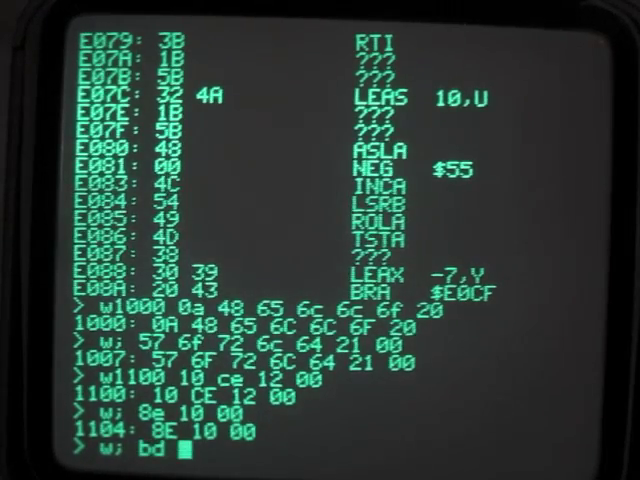
type("e0 ee")
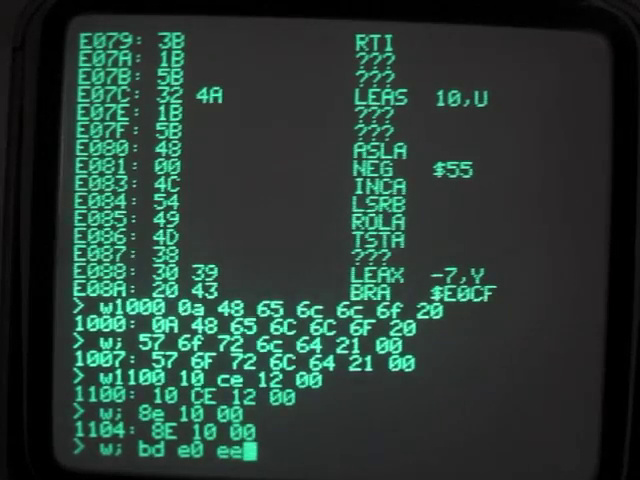
key("Return")
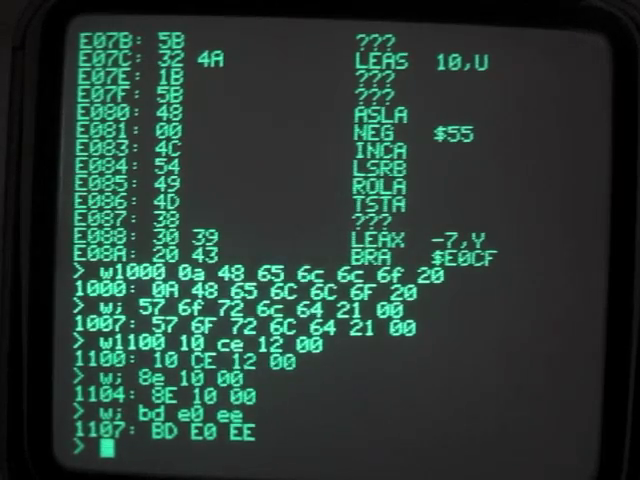
type("3f")
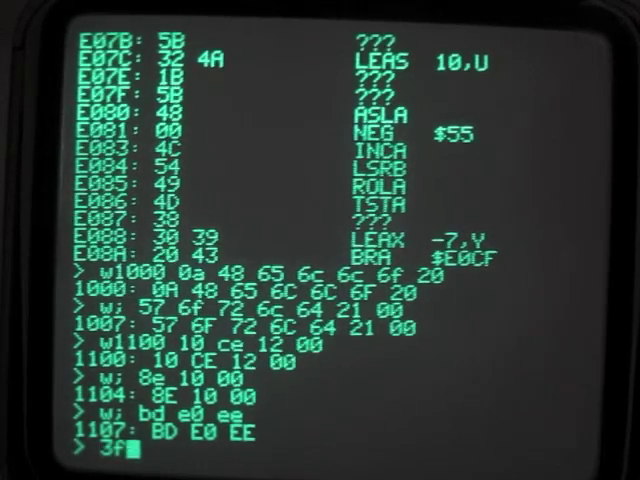
key("BackSpace")
key("BackSpace")
type("w; 3")
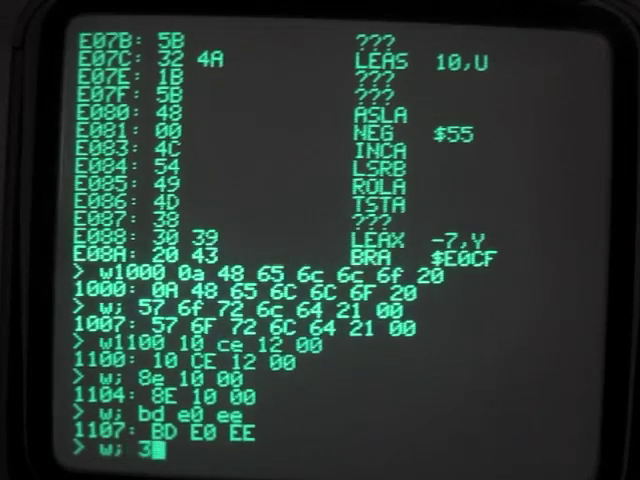
type("f")
key("Return")
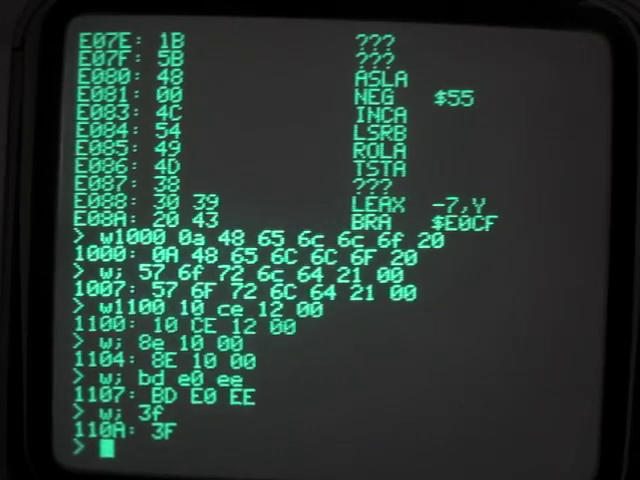
type("d 1")
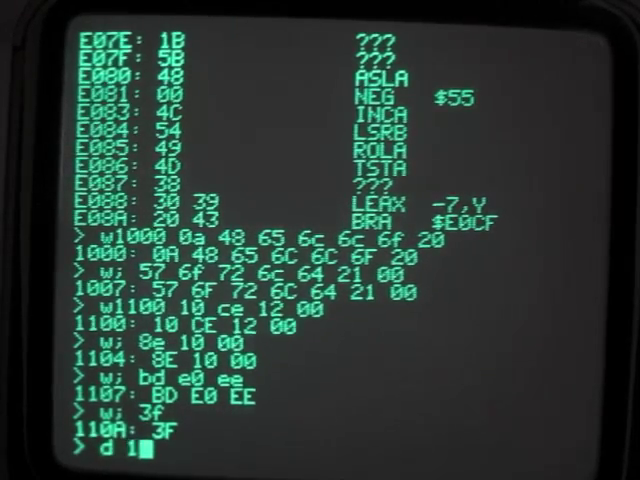
type("100 110")
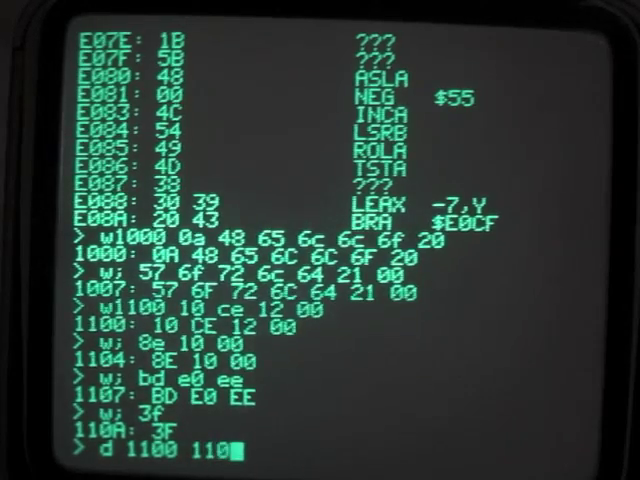
type("a")
Disassemble 1100–110A with 'd 1100 110a' to confirm LDS, LDX, JSR $E0EE, SWI.
key("Return")
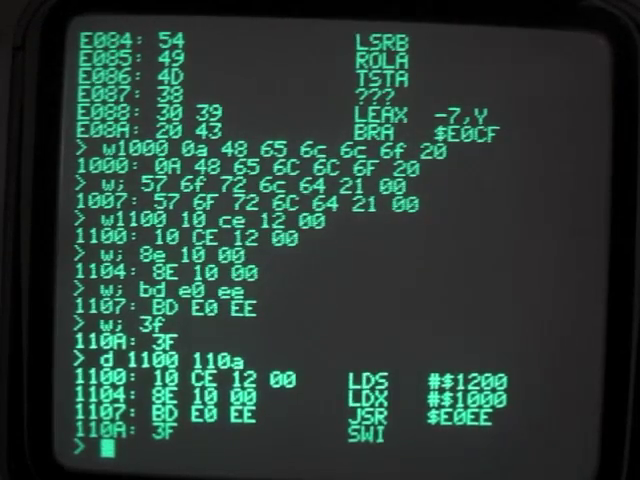
type("g1")
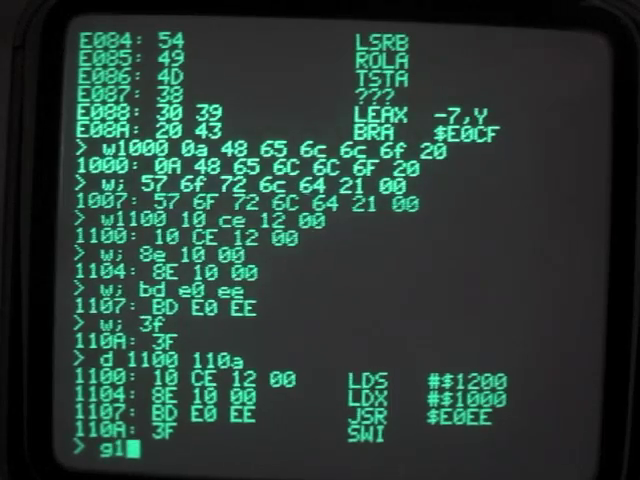
type("100")
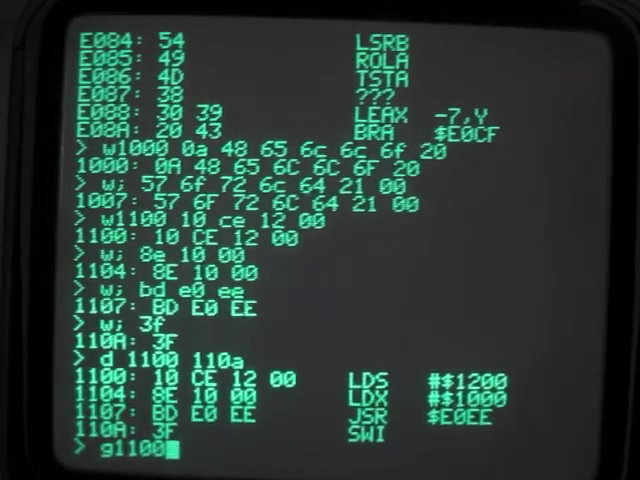
Execute g1100 so the program prints Hello World! and breaks at 110B.
key("Return")
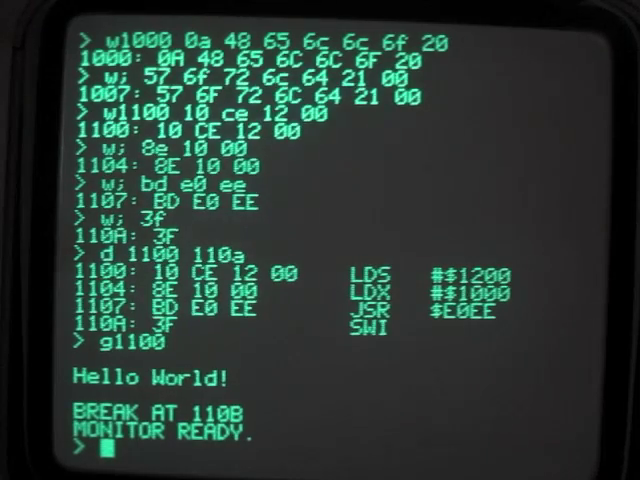
type("r")
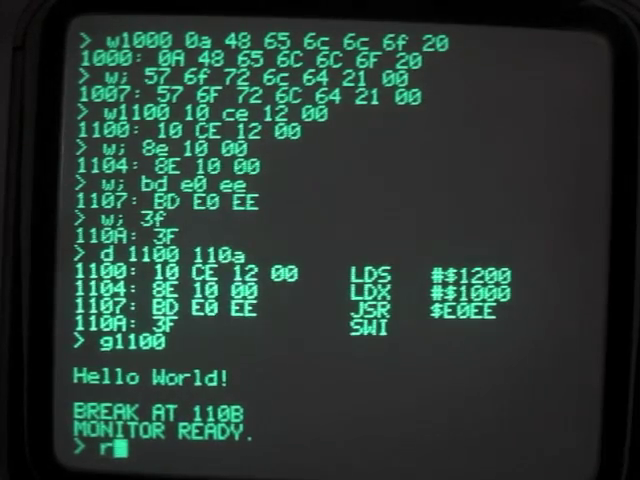
Show registers with r, set PC to 1104 via sp, and continue with c to reprint Hello World!
key("Return")
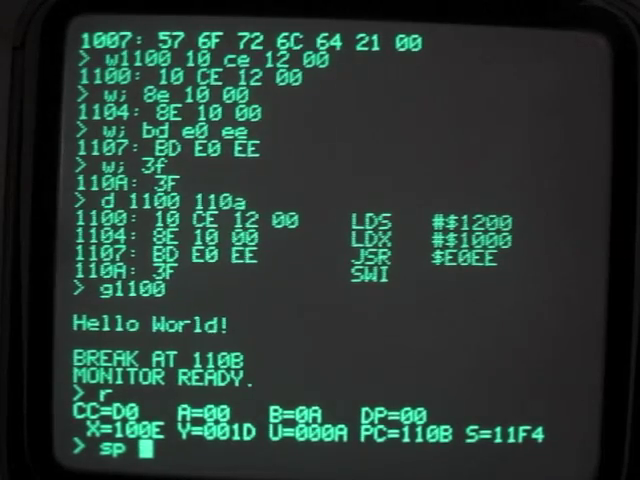
type("110")
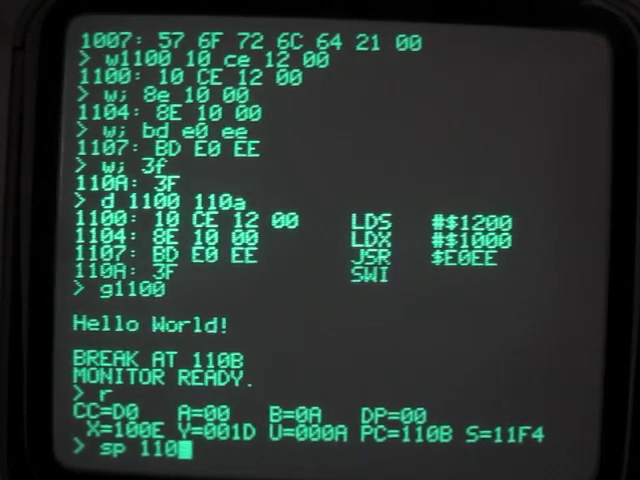
type("4")
key("Return")
type("c")
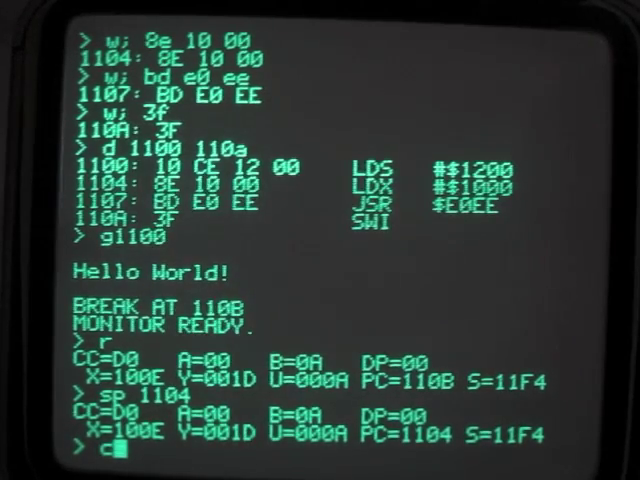
key("Return")
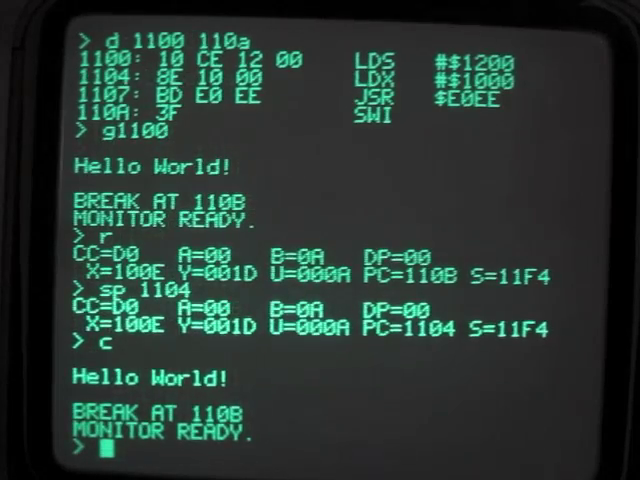